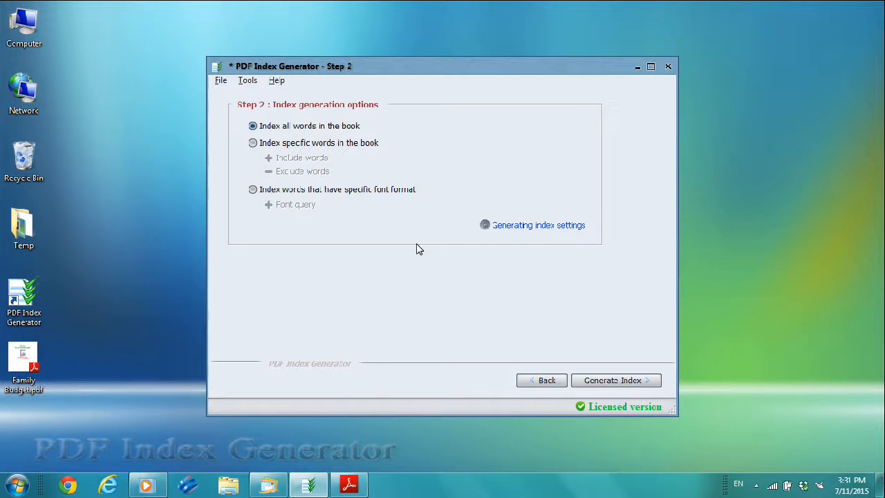
Step: Switch to Family Budget.pdf in Adobe Reader and examine phrases on page 28, including the section 17 heading
click(356, 486)
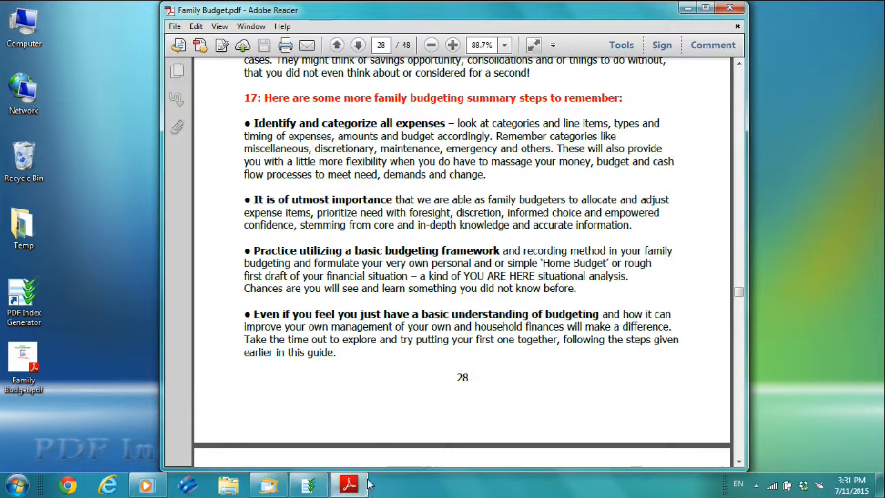
drag(291, 201, 350, 213)
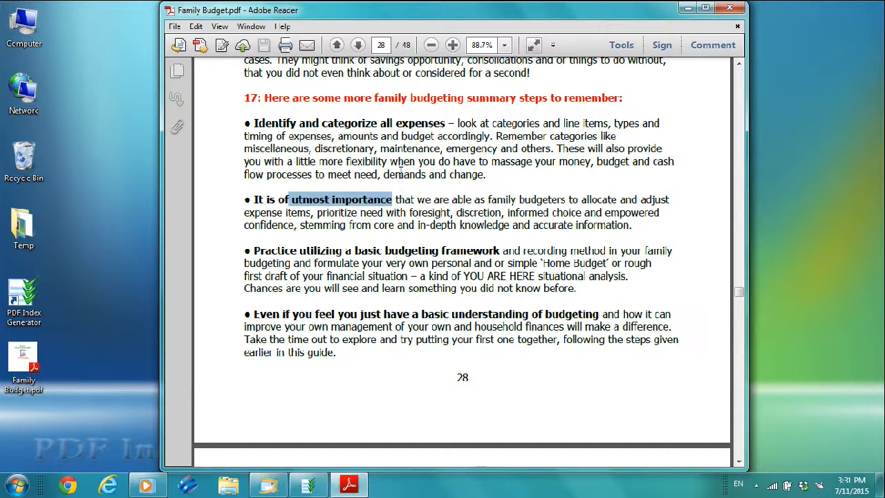
drag(402, 154, 472, 157)
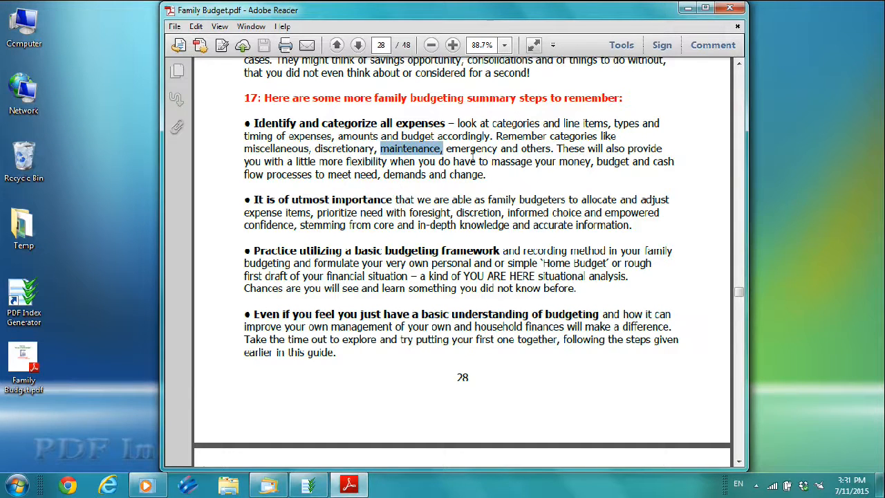
drag(409, 98, 606, 105)
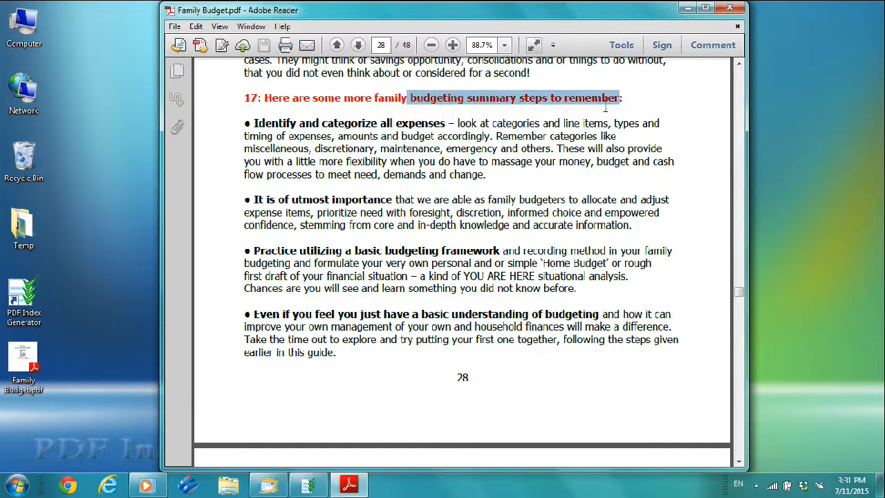
click(727, 205)
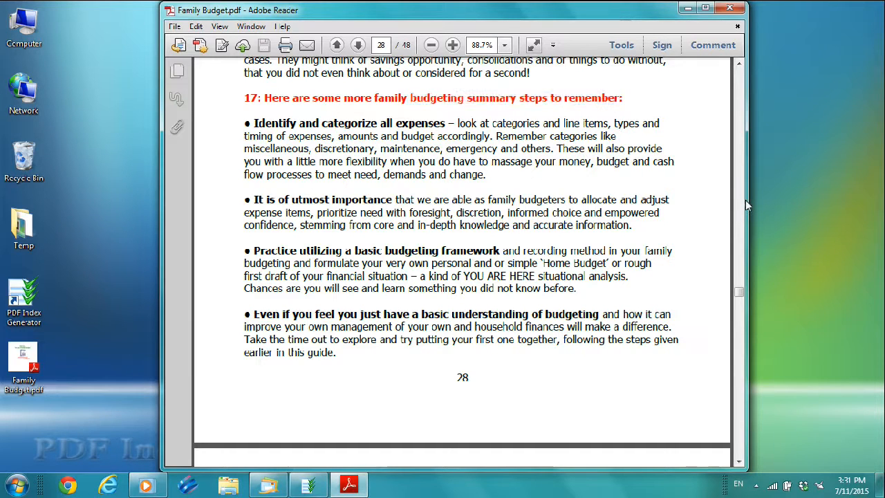
click(688, 8)
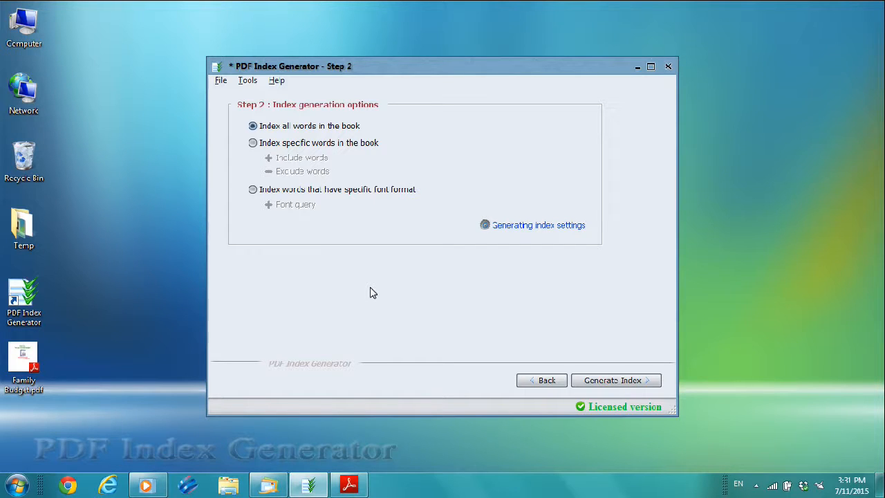
Step: Switch to the include-words section of the PDF Index Generator settings
click(249, 81)
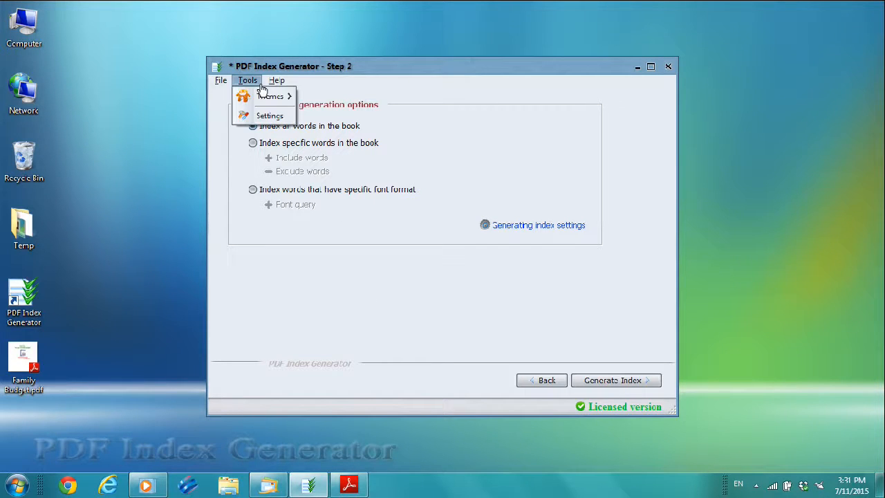
click(285, 118)
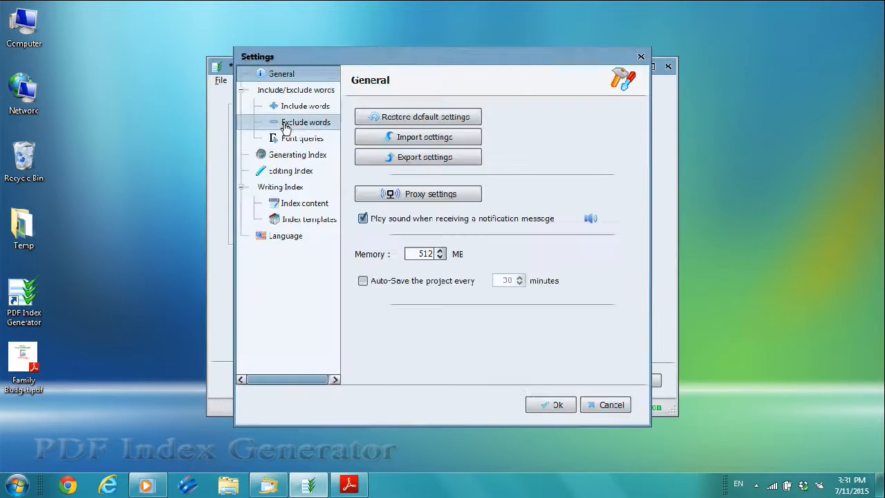
click(321, 95)
click(322, 105)
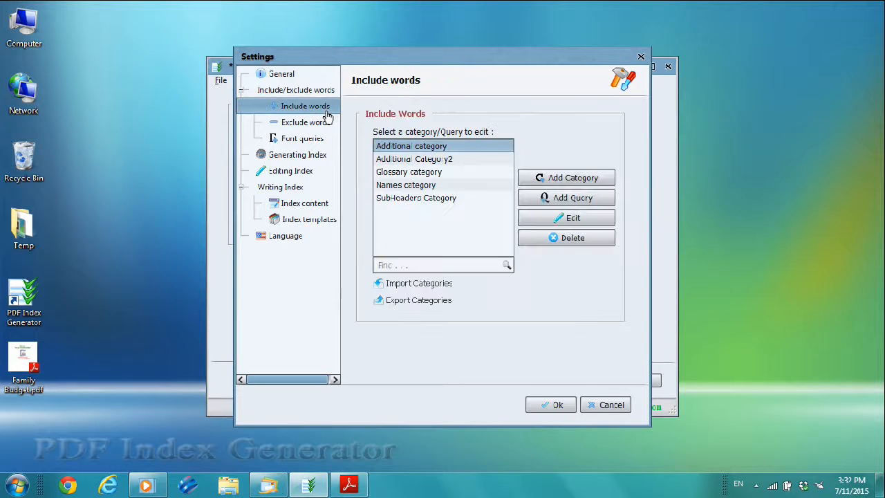
Step: Draft a new include-words category with the keywords x and y on separate lines, and discard it
click(597, 182)
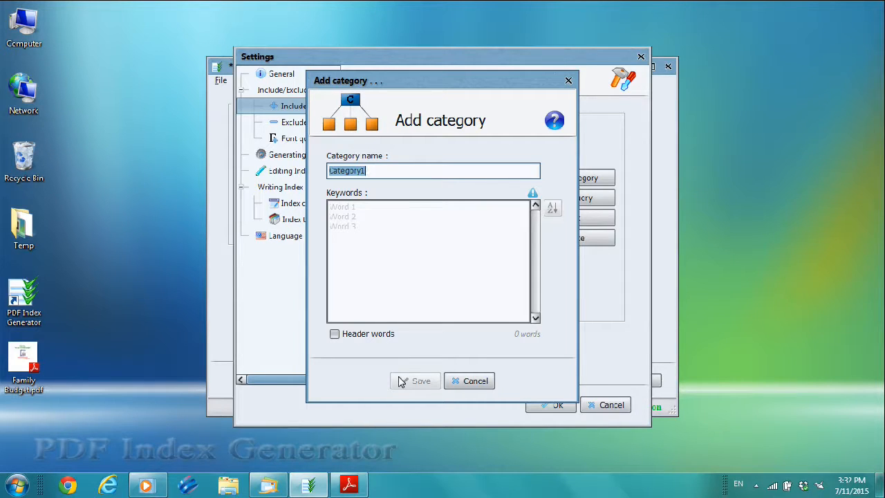
click(425, 254)
text(x)
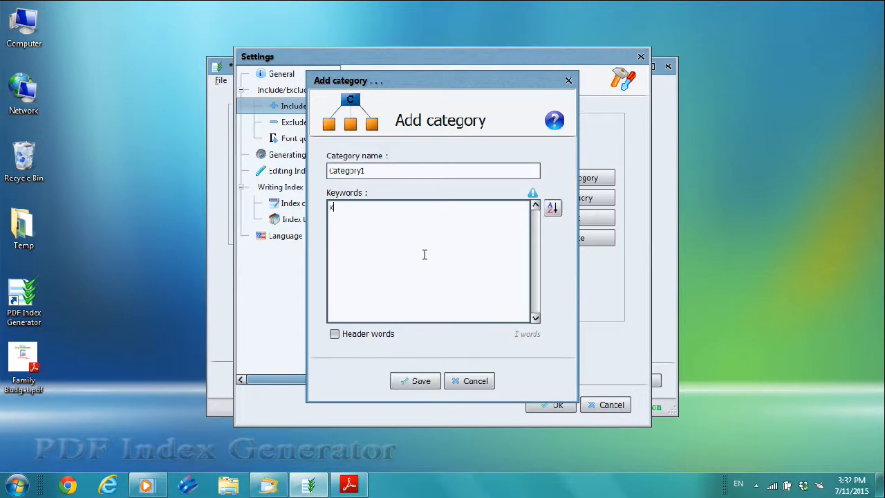
key(Return)
text(y)
drag(344, 217, 329, 217)
click(488, 384)
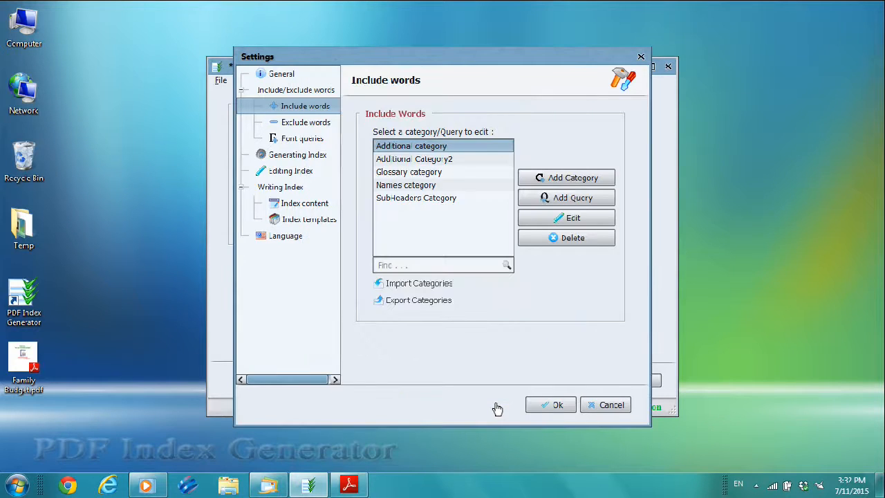
Step: Open SubHeaders Category for editing and examine how the sub-headers under Process of budgeting are indented
click(474, 216)
click(547, 220)
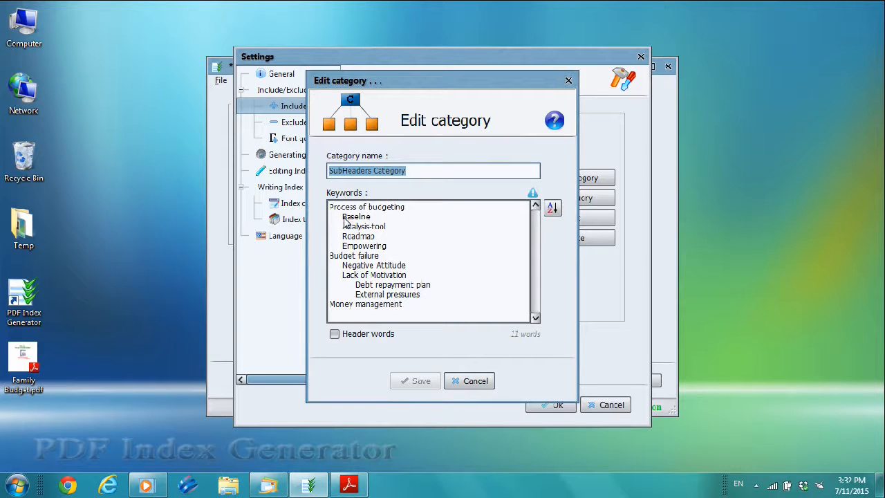
drag(330, 206, 464, 329)
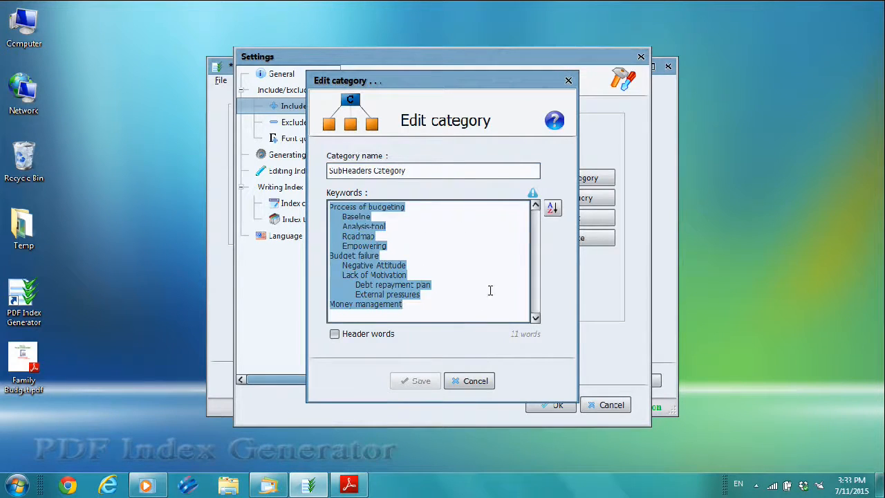
click(498, 269)
drag(444, 221, 340, 222)
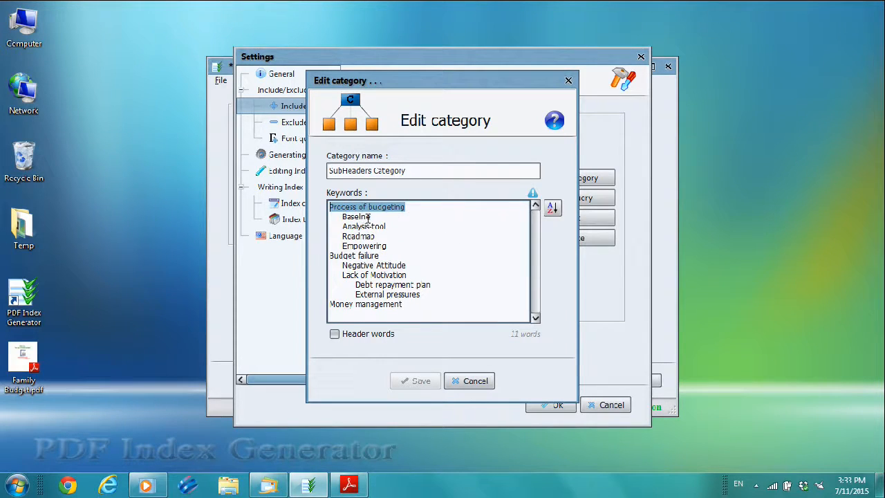
drag(347, 216, 387, 246)
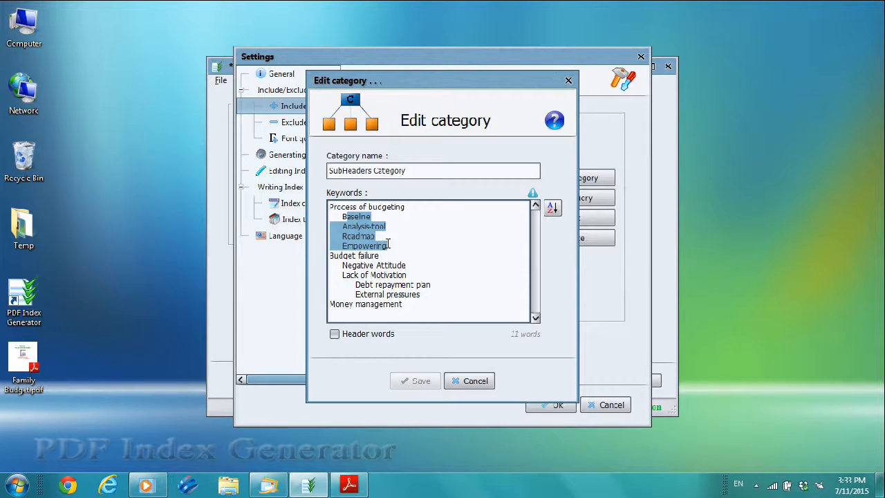
key(Left)
key(Left)
key(shift+Left)
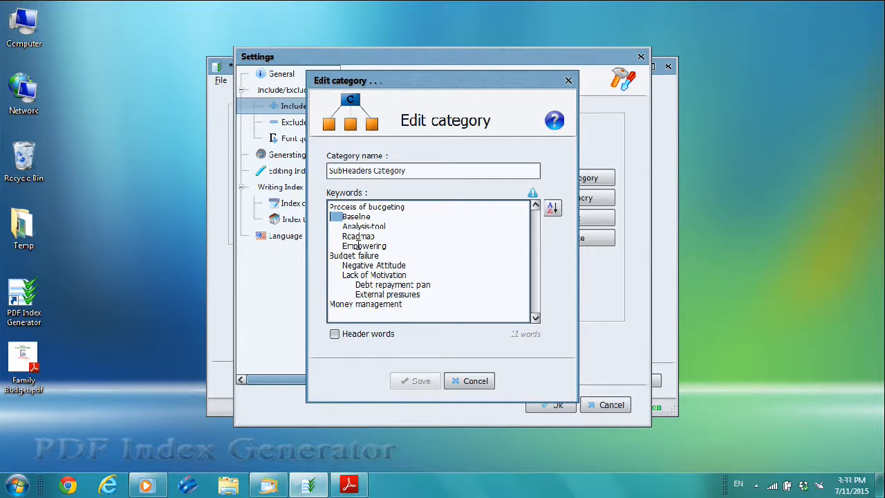
Step: Examine the nested sub-headers under Budget failure and the Money management entry, and close the category and settings without saving
drag(360, 275, 404, 277)
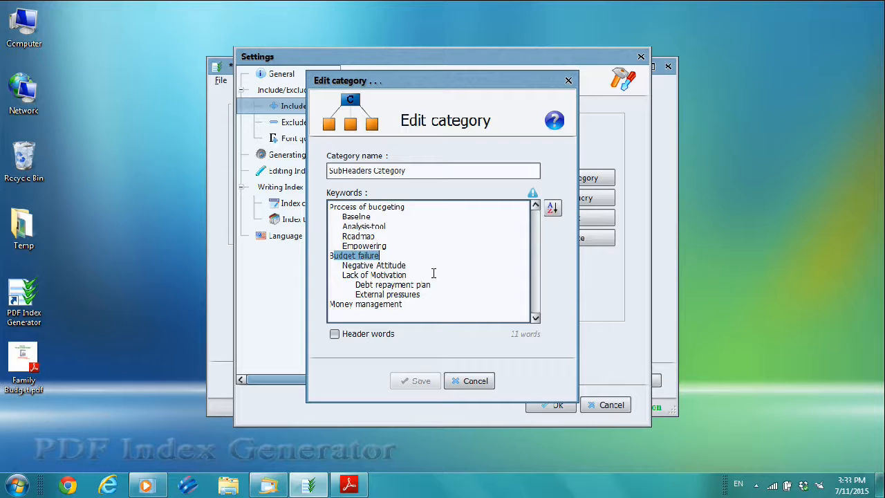
drag(375, 283, 402, 310)
drag(351, 275, 395, 275)
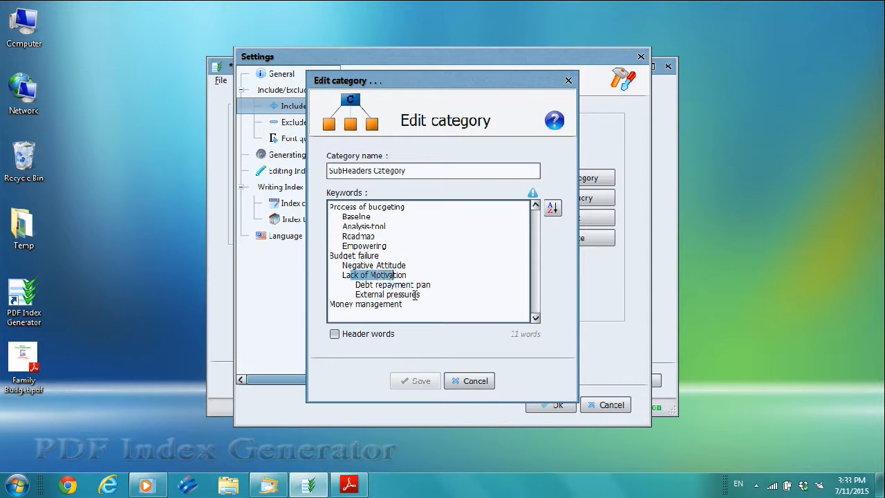
click(487, 320)
drag(356, 303, 351, 303)
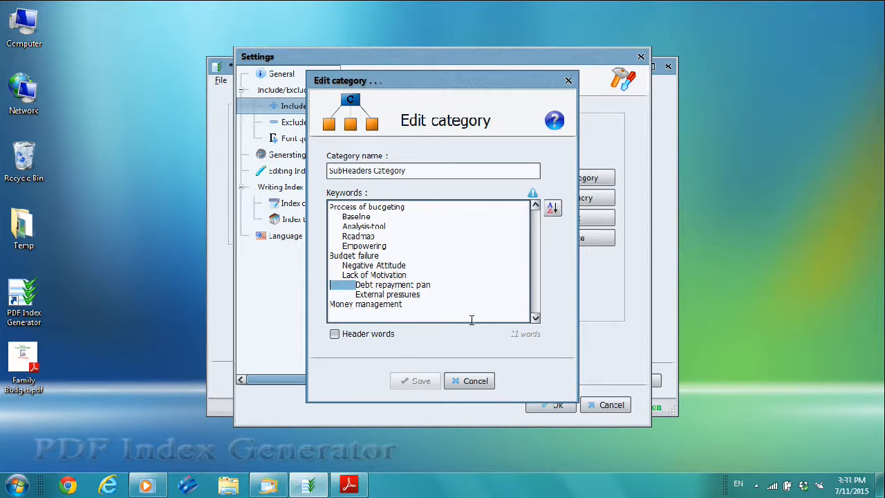
drag(339, 255, 361, 255)
click(508, 289)
drag(433, 323, 348, 325)
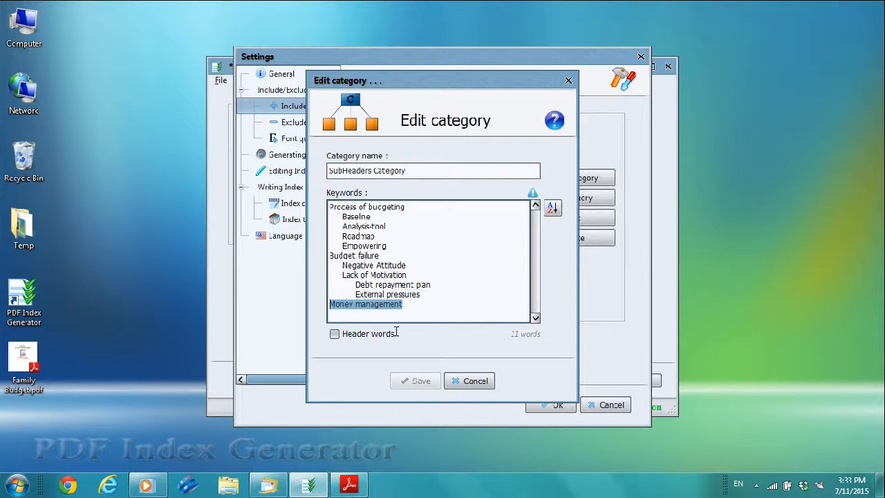
drag(501, 332, 292, 195)
click(496, 318)
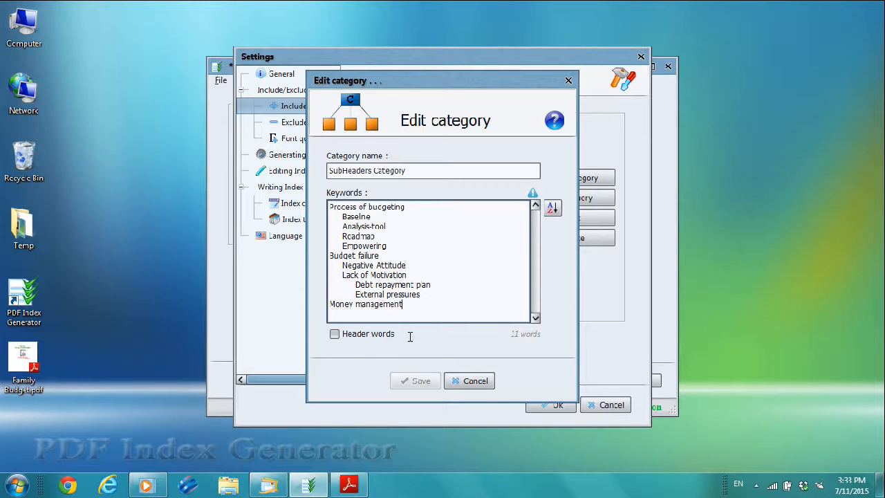
click(487, 385)
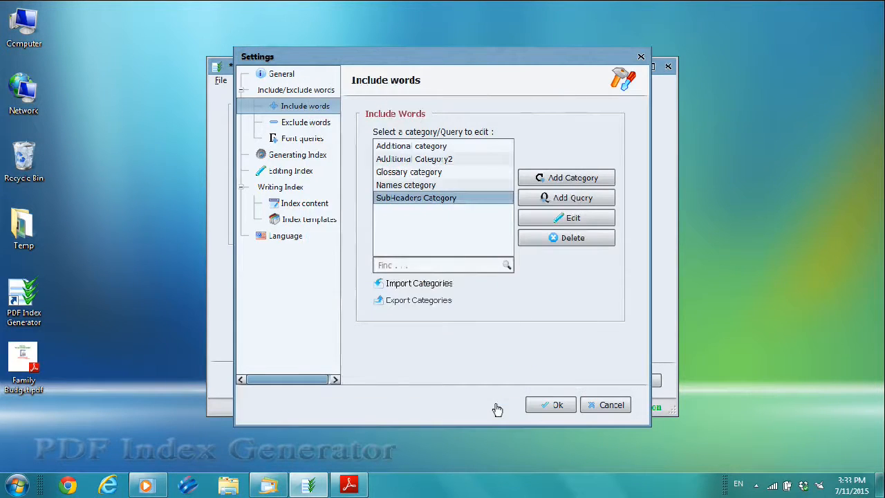
click(608, 405)
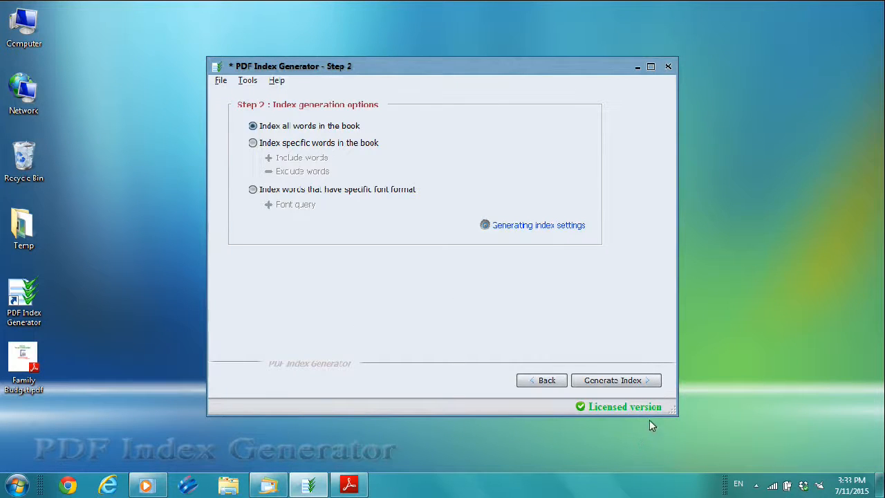
Step: Generate the index for all words in the book and set the word "absorb" as a header word
click(625, 381)
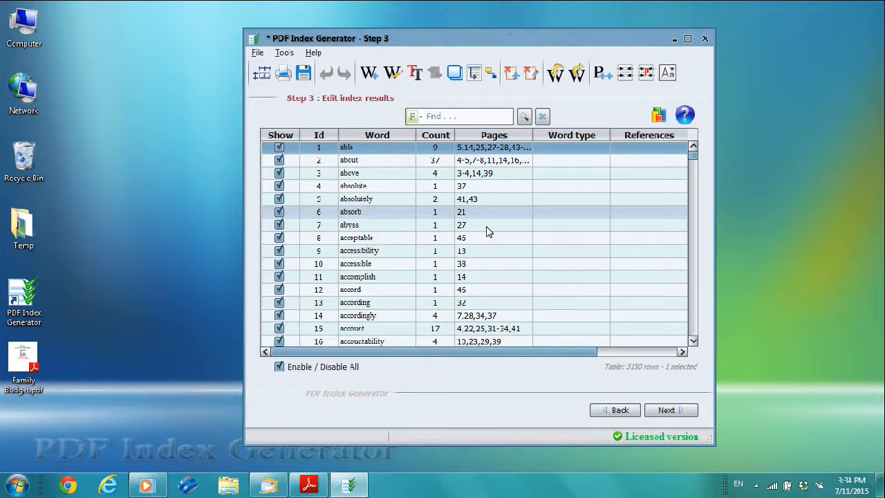
right_click(487, 226)
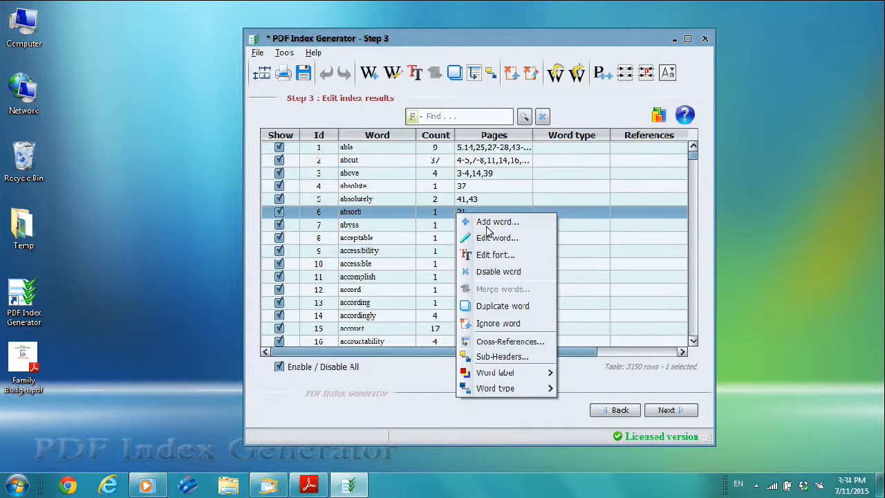
mouse_move(515, 389)
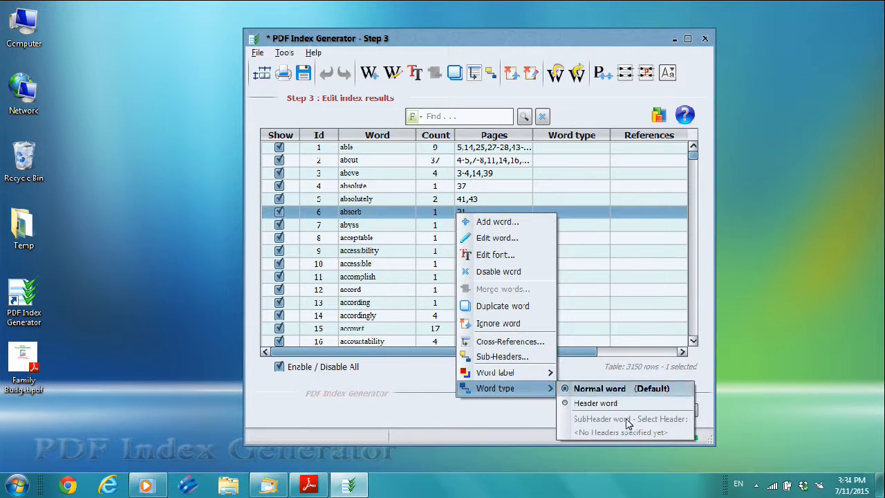
click(600, 403)
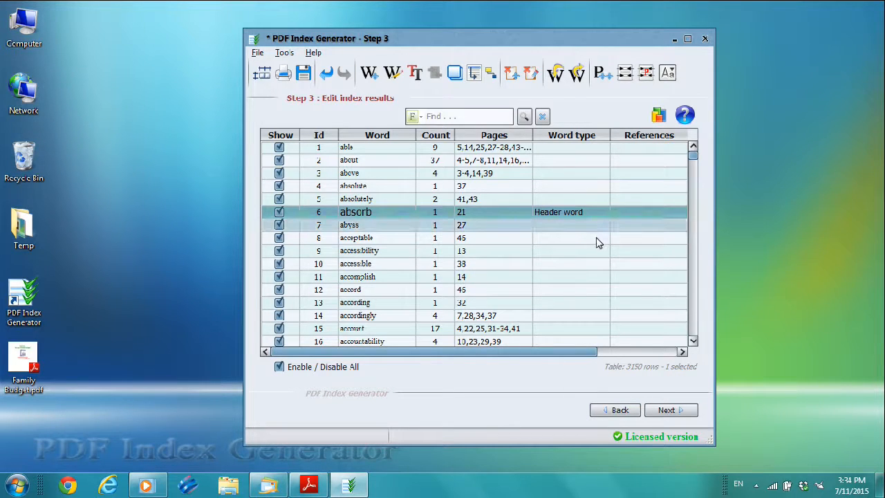
Step: Check the word type options for "abyss" without changing its type
click(532, 239)
right_click(532, 238)
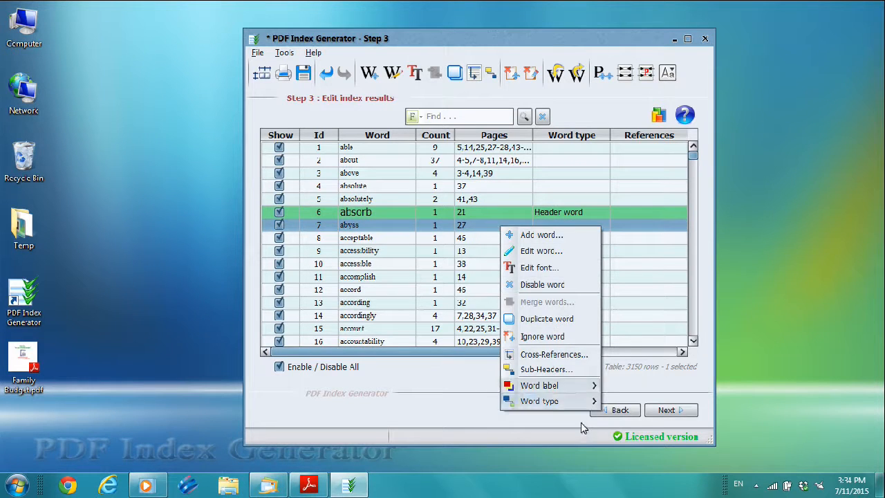
mouse_move(546, 401)
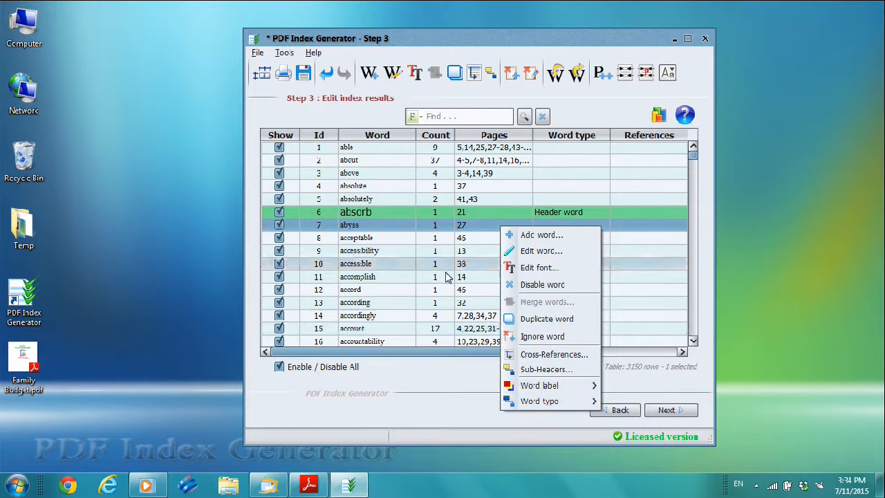
click(435, 240)
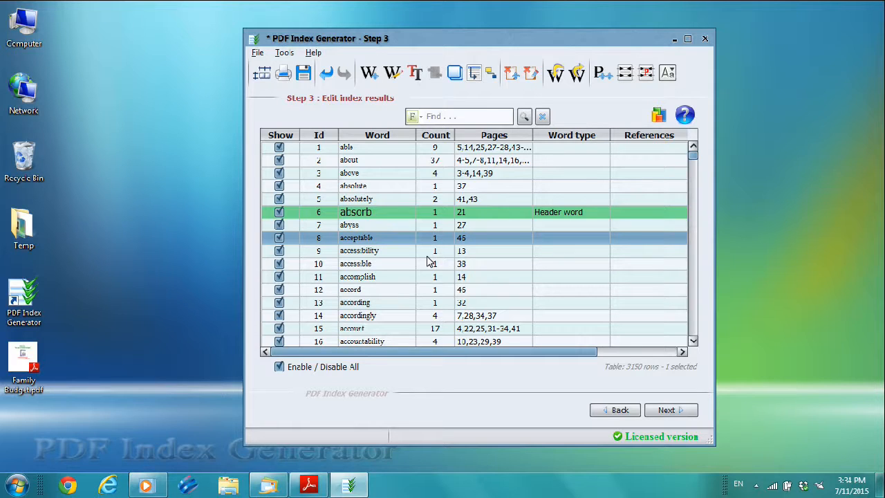
Step: Assign absolute, abyss, discretionary, discussing and disposal as sub-headers of the header word "absorb"
key(Up)
key(Up)
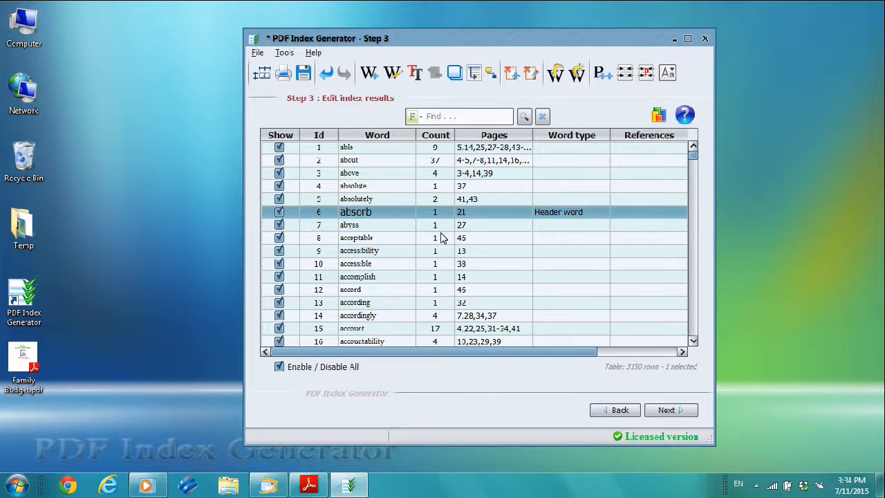
click(527, 84)
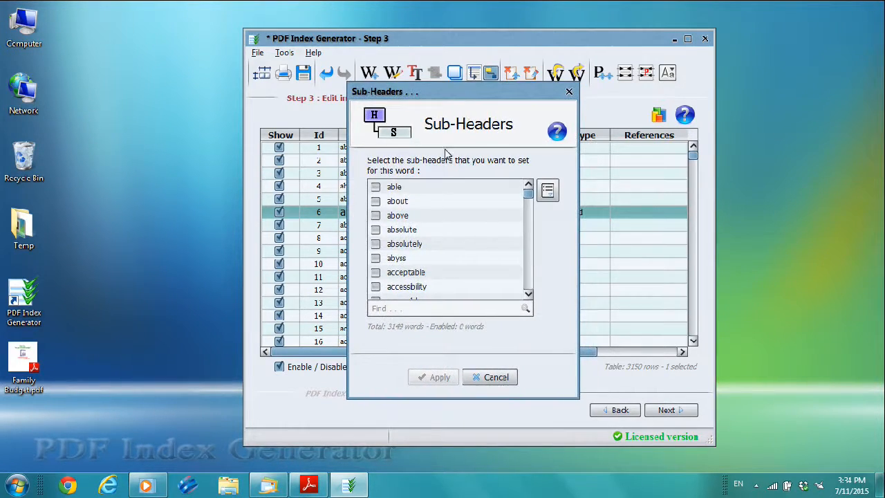
click(412, 229)
click(405, 258)
drag(529, 194, 563, 219)
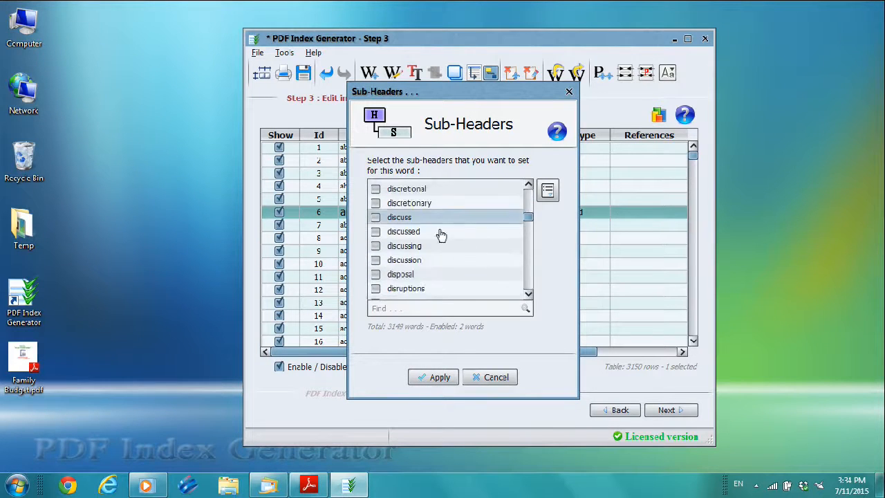
click(406, 203)
click(404, 245)
click(402, 277)
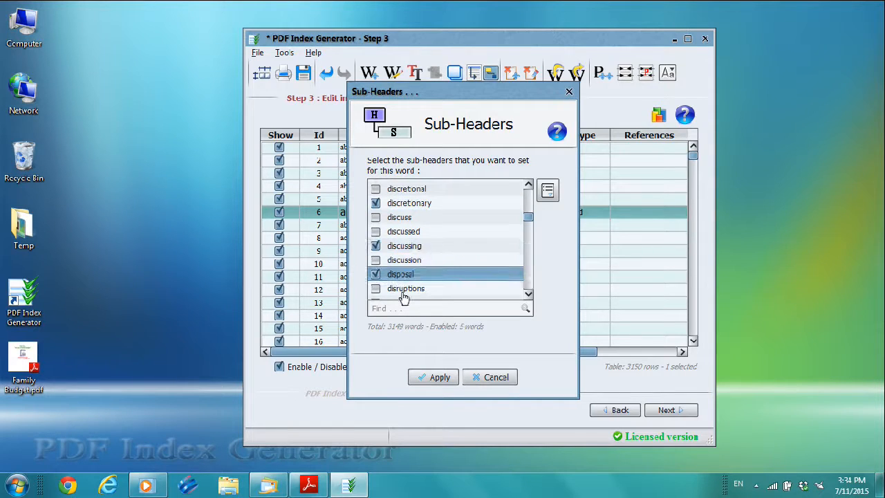
click(440, 379)
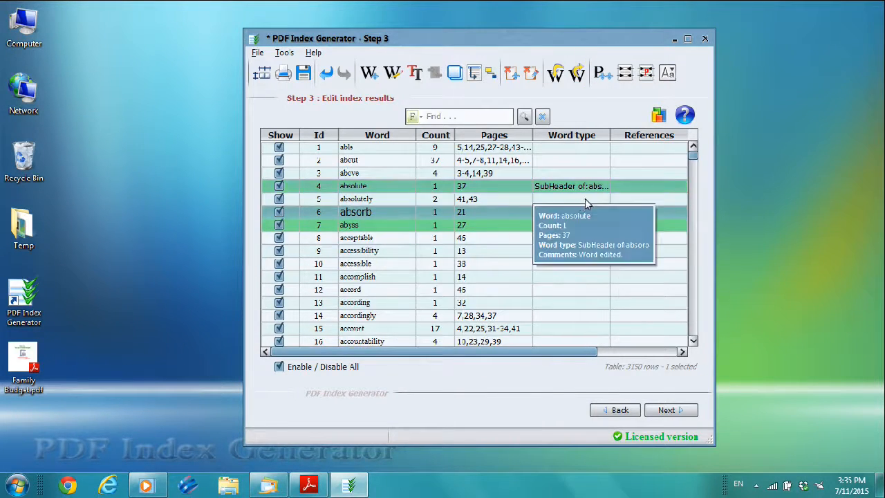
Step: Widen the Word type column to fit the full sub-header entries and look through the index words
drag(610, 135, 719, 140)
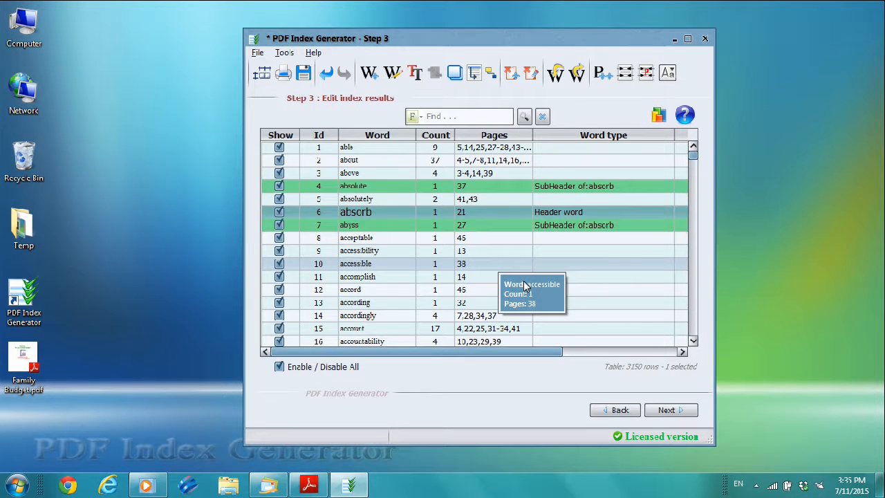
scroll(525, 284, down, 10)
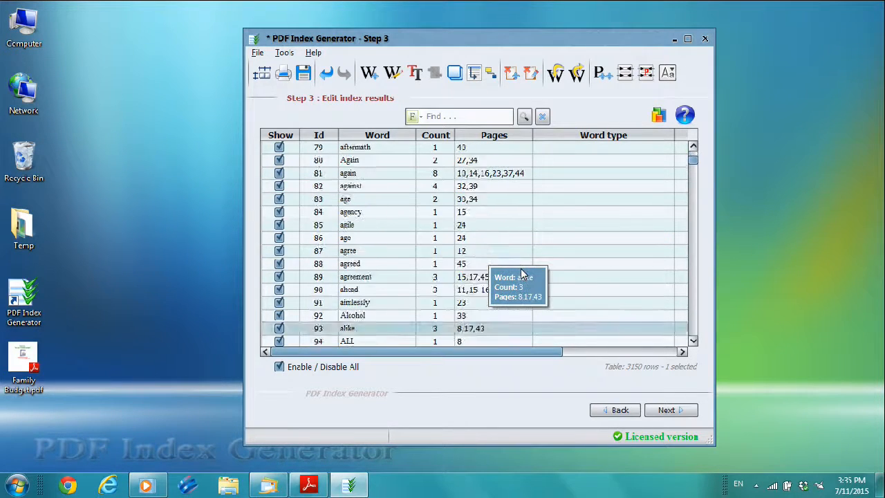
scroll(524, 274, up, 10)
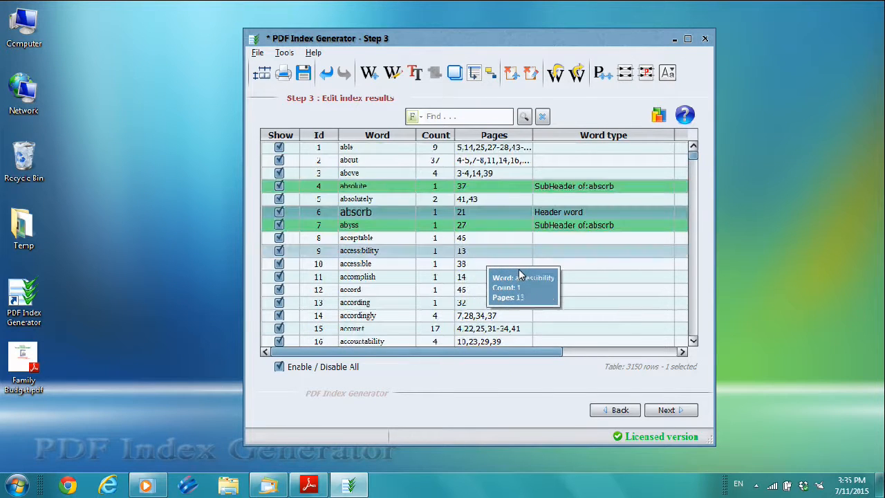
Step: Label the words accessibility, accord and accordingly as "Review later words"
click(518, 273)
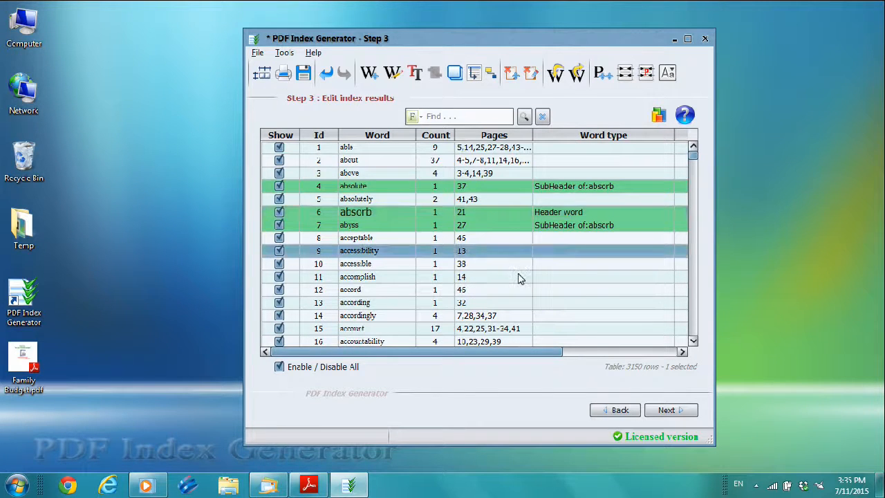
ctrl+click(513, 309)
ctrl+click(513, 338)
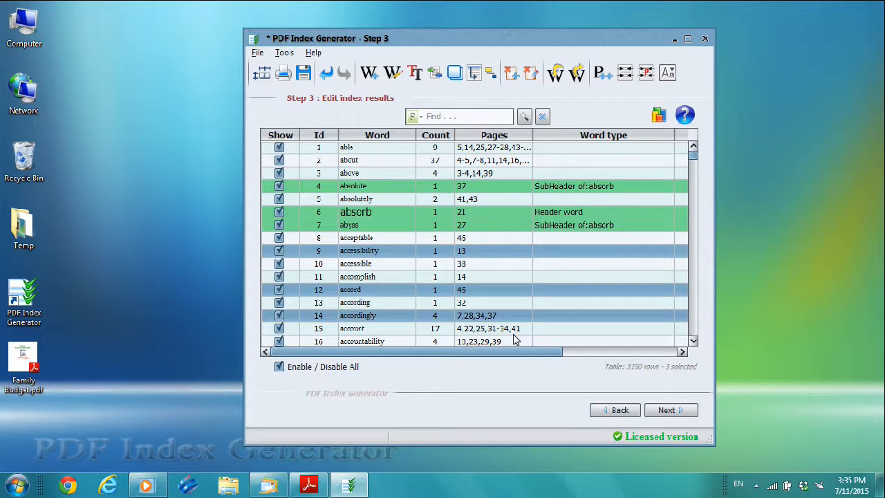
right_click(515, 340)
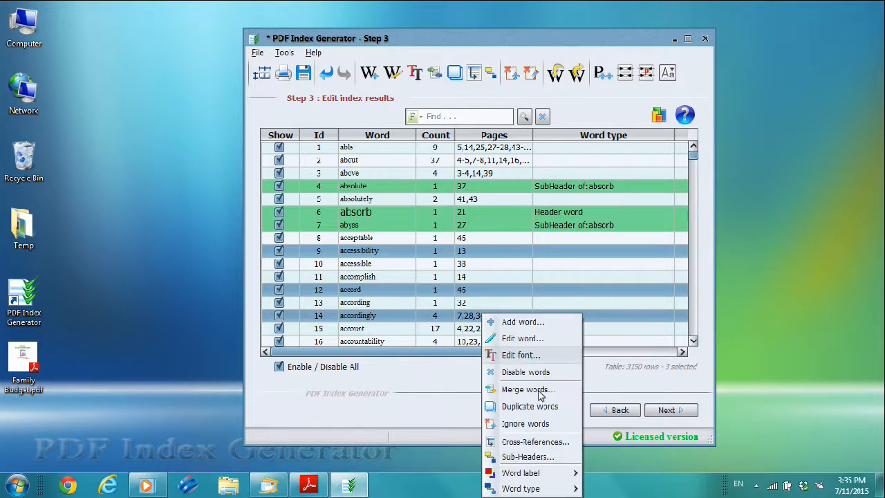
mouse_move(508, 474)
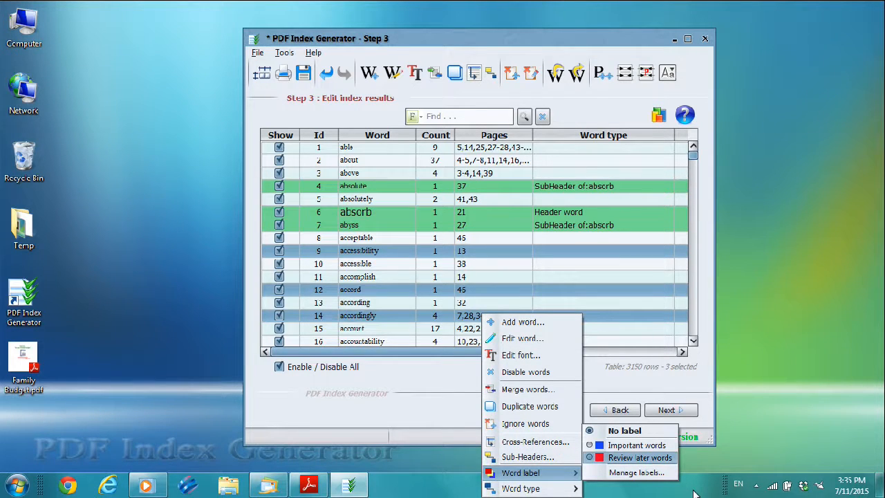
click(640, 458)
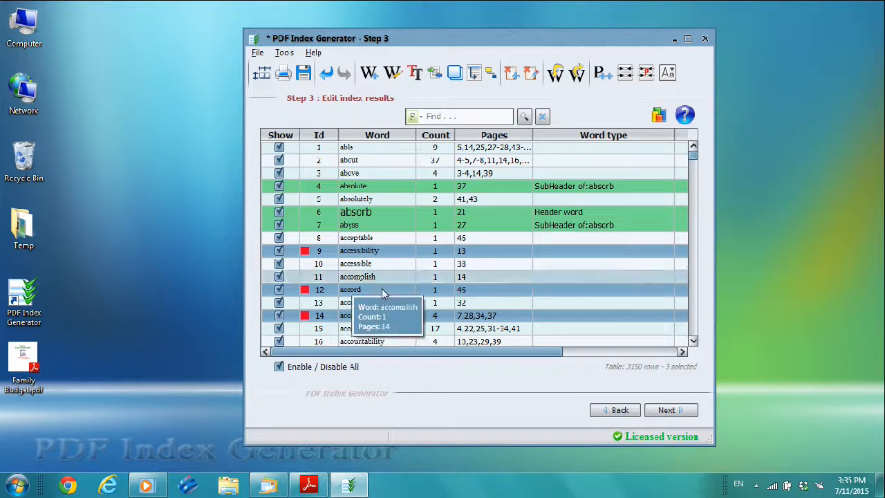
Step: Filter the index results by word label to show only words labelled "Review later words"
click(414, 116)
scroll(530, 159, down, 4)
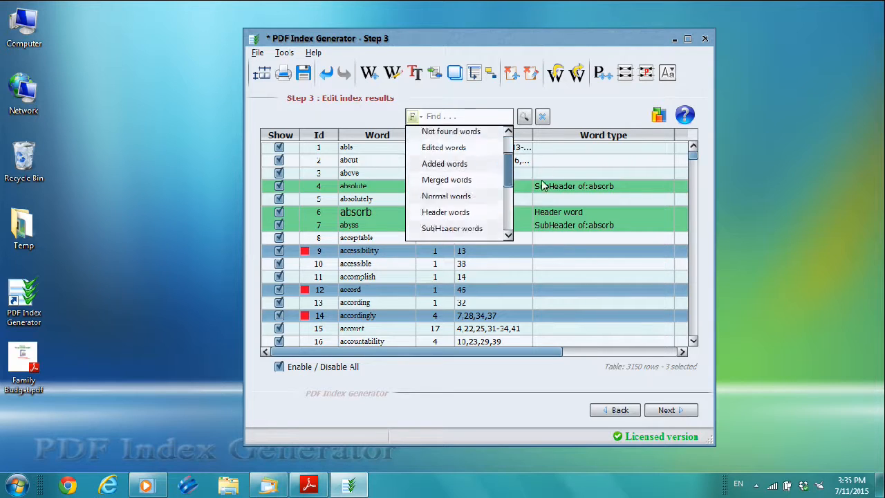
click(500, 207)
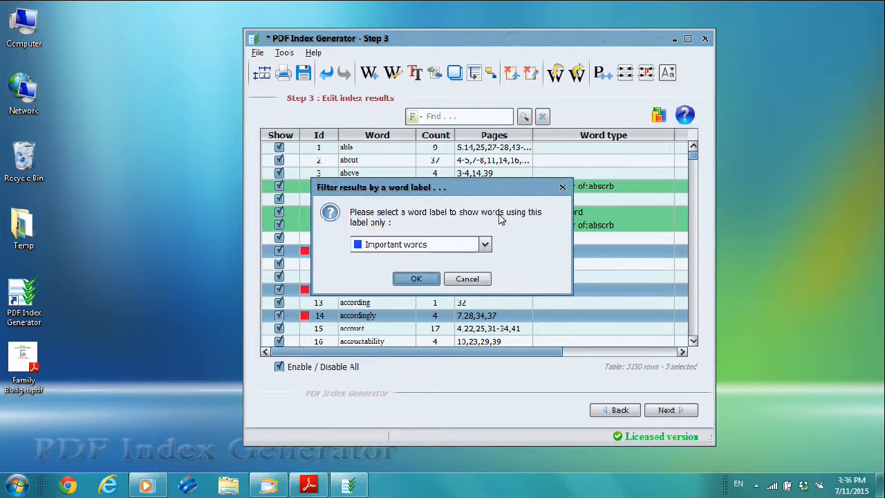
click(485, 244)
key(Return)
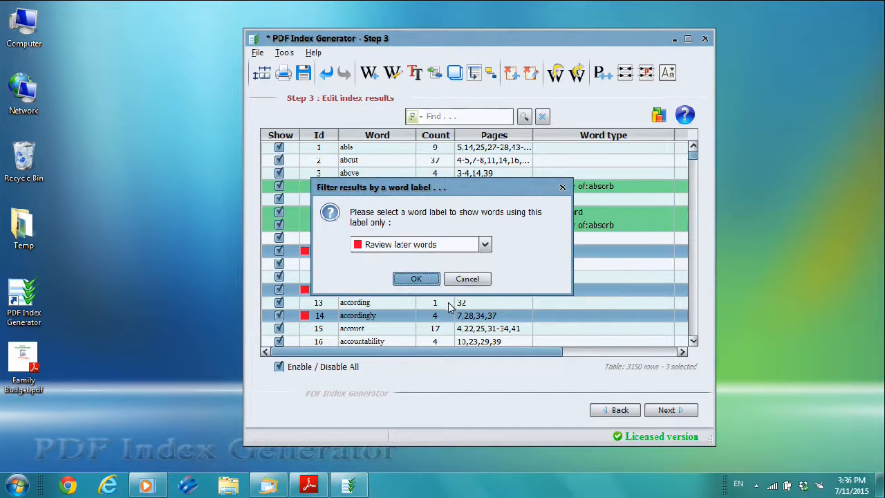
key(Return)
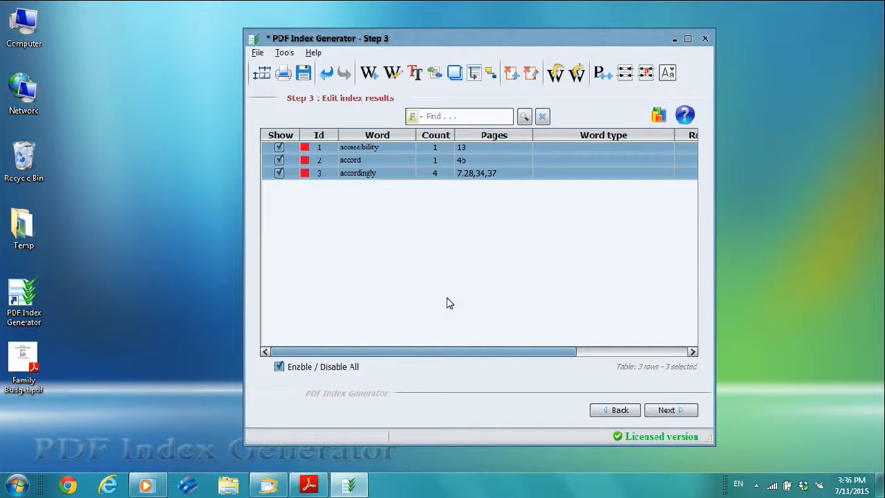